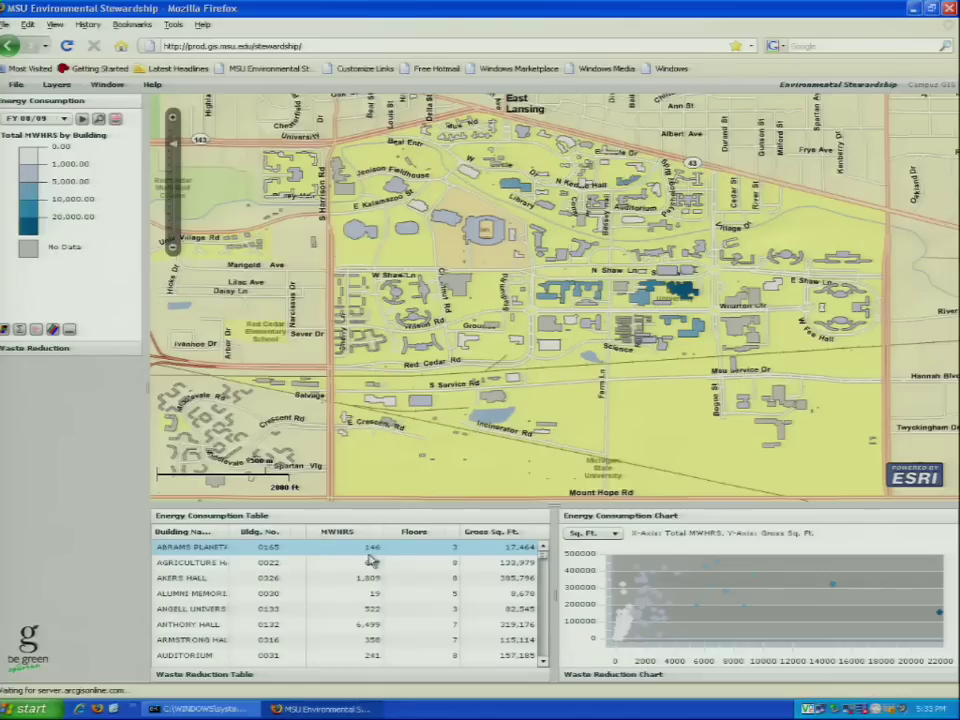
Check AGRICULTURE and AKERS HALL, enlarge the table and chart, then pick CYCLOTRON (21,941 MWHRS)
left_click(368, 562)
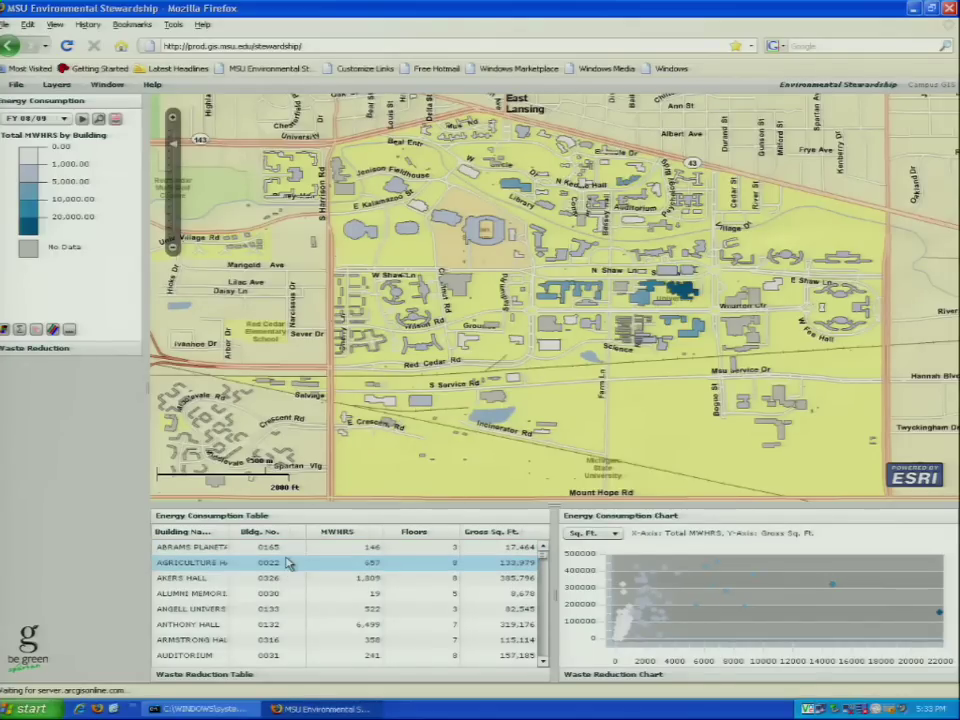
left_click(218, 578)
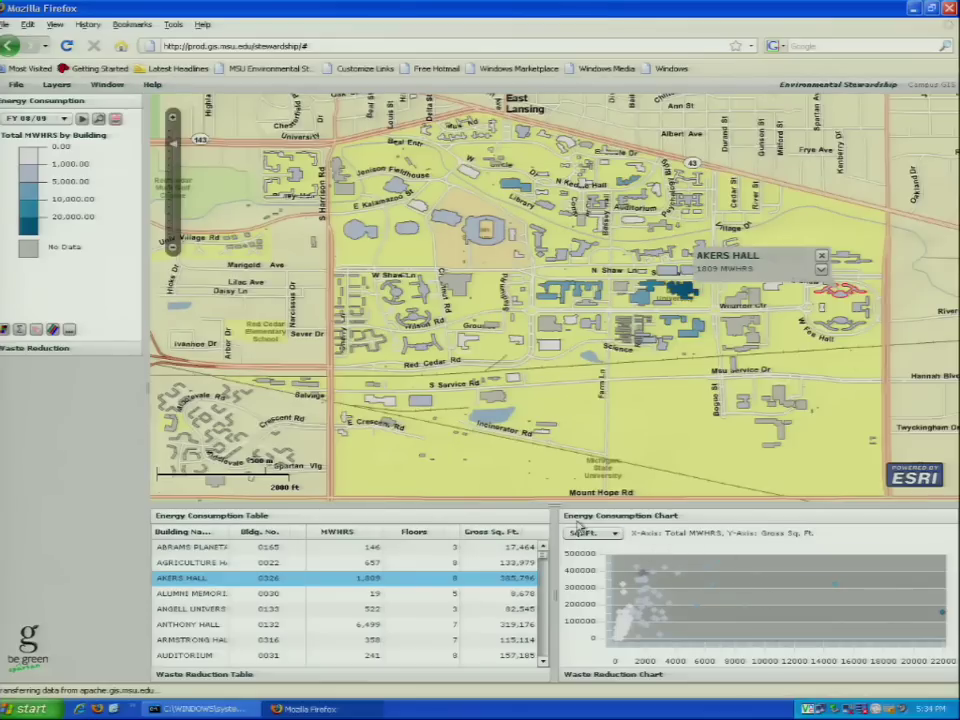
left_click_drag(558, 507, 558, 453)
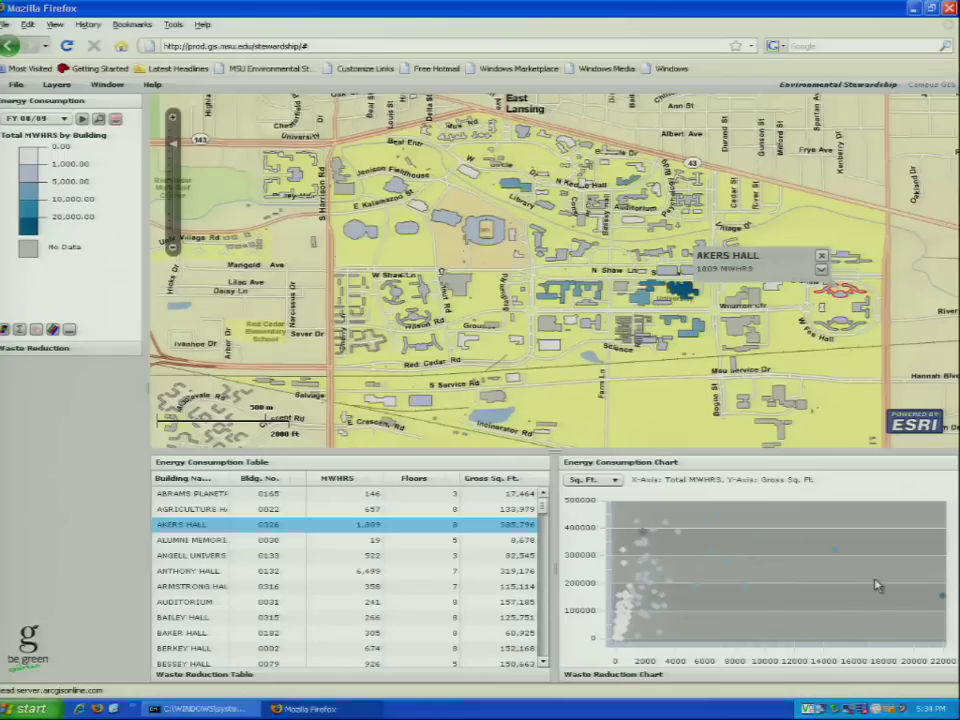
mouse_move(943, 600)
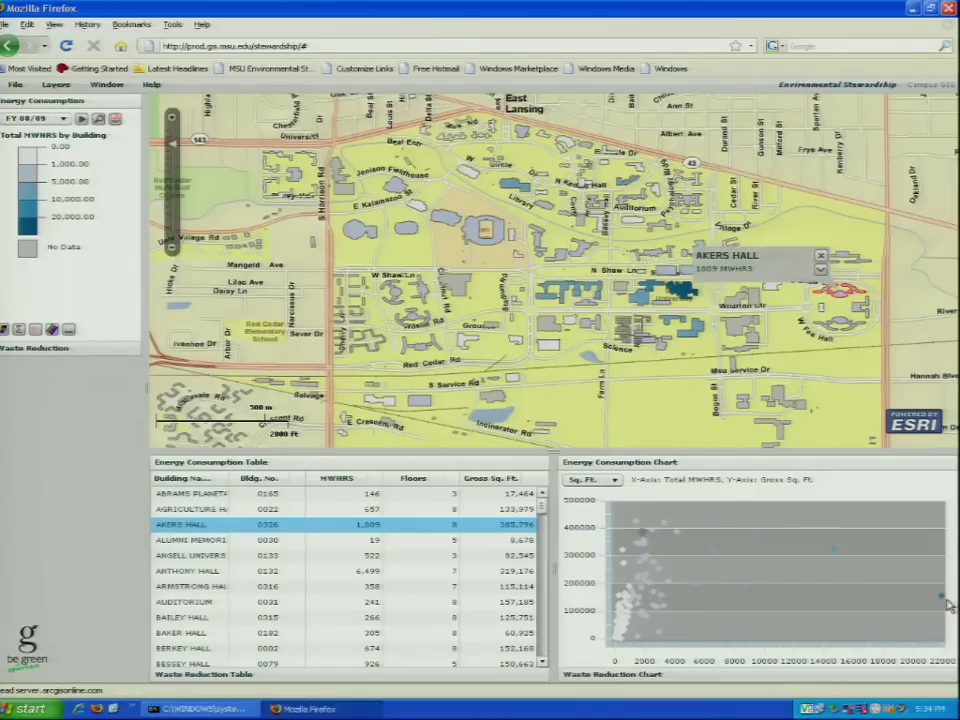
left_click(942, 601)
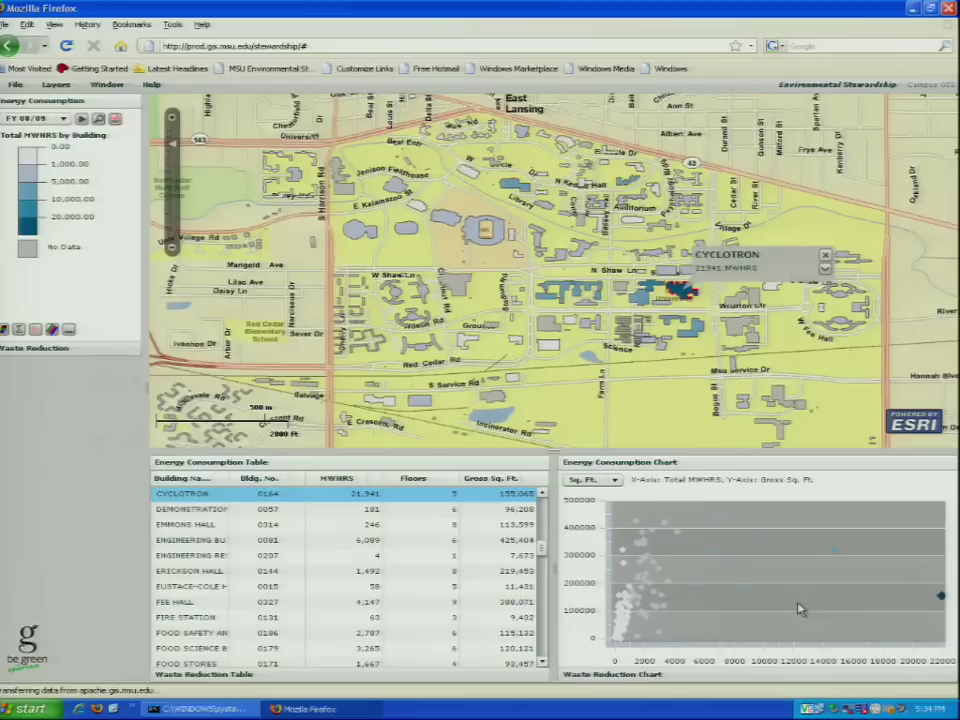
Box-select mid-range chart buildings, cancel the PDF report options, and sort by gross square footage
left_click_drag(796, 601, 676, 516)
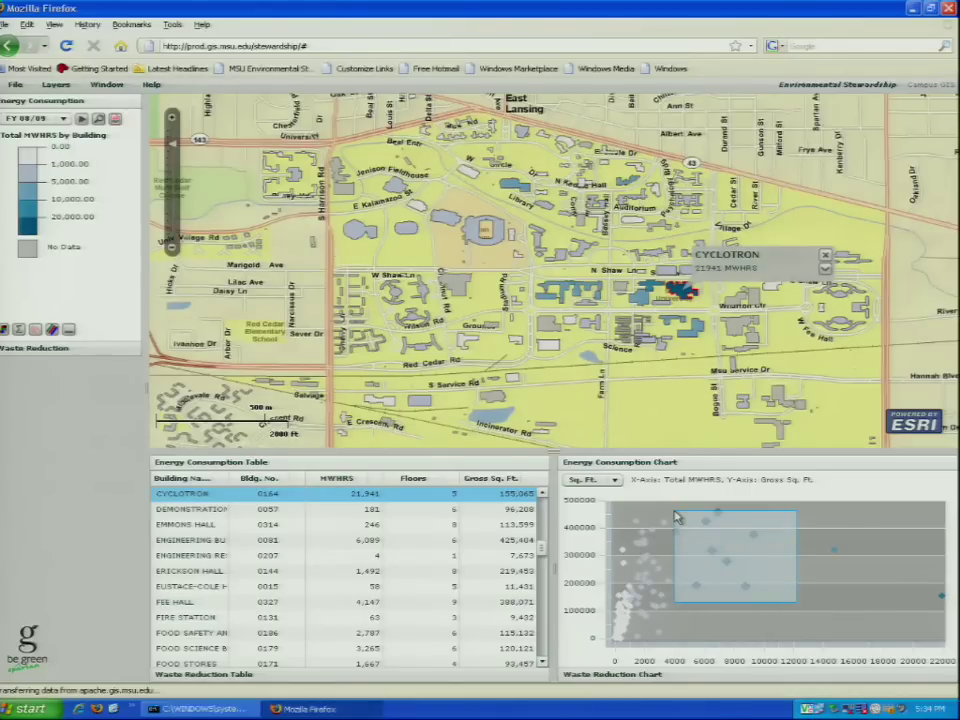
left_click_drag(676, 516, 675, 515)
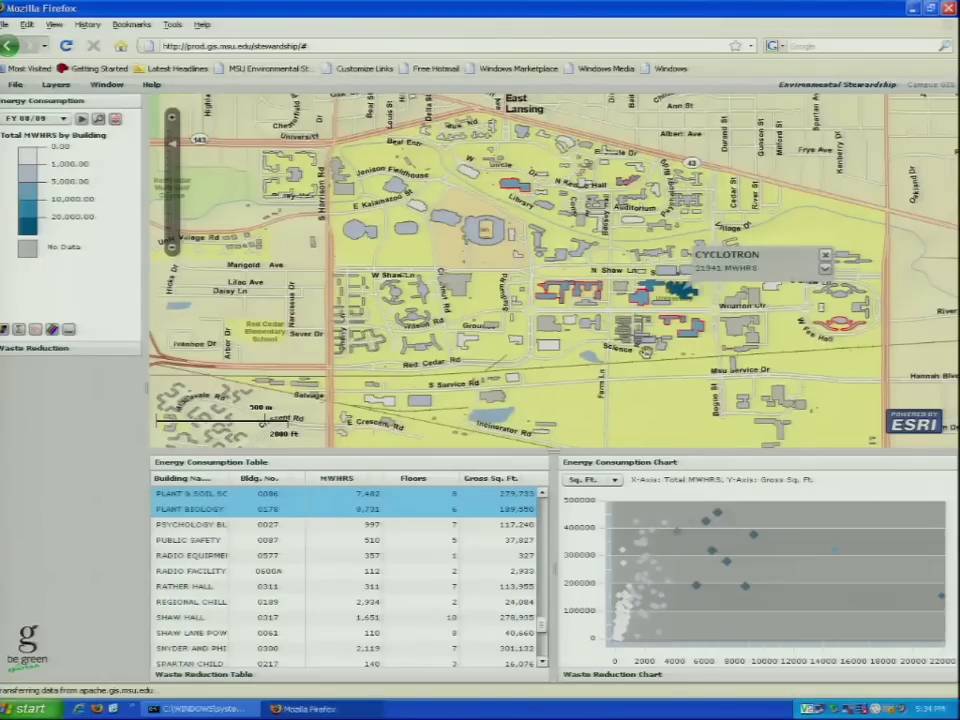
left_click(115, 122)
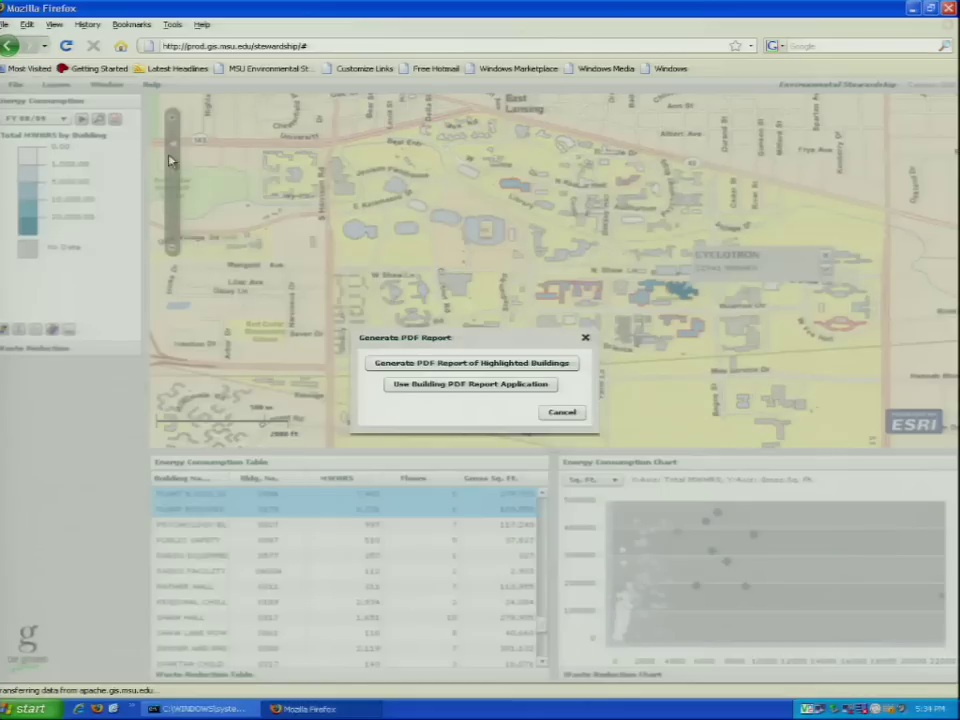
left_click(561, 412)
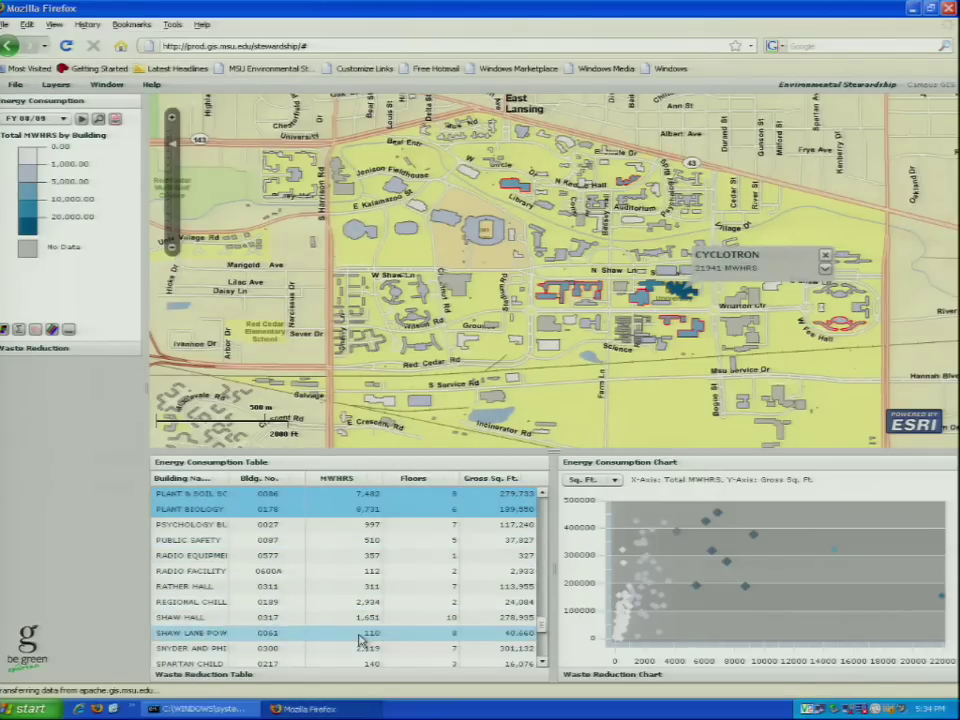
left_click(490, 485)
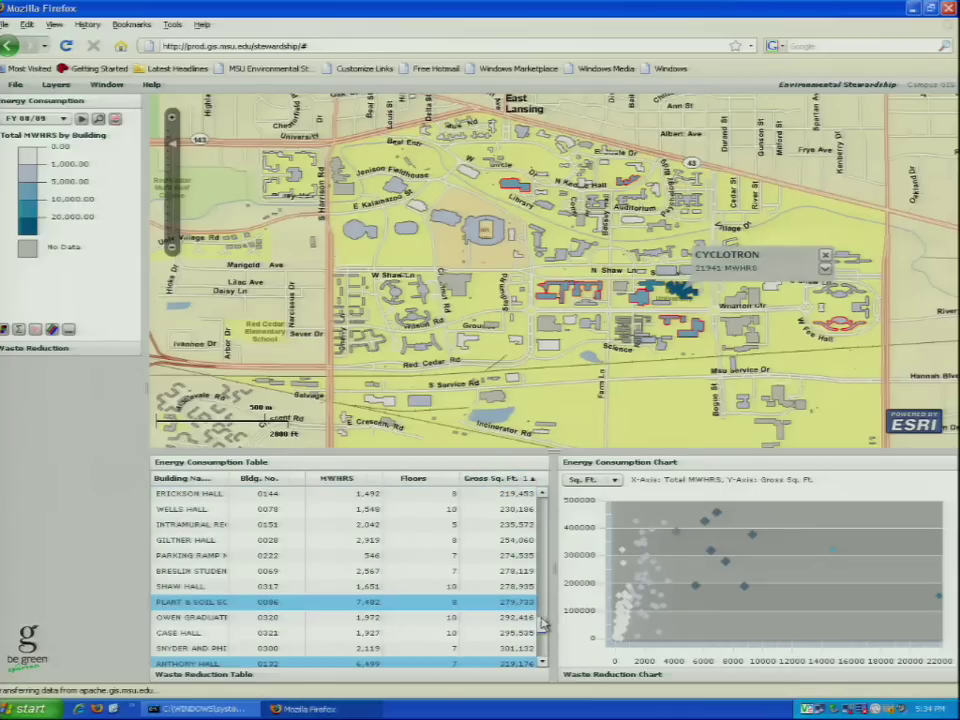
Sort buildings by gross square footage descending and select LIBRARY through FEE HALL
left_click_drag(540, 622, 542, 500)
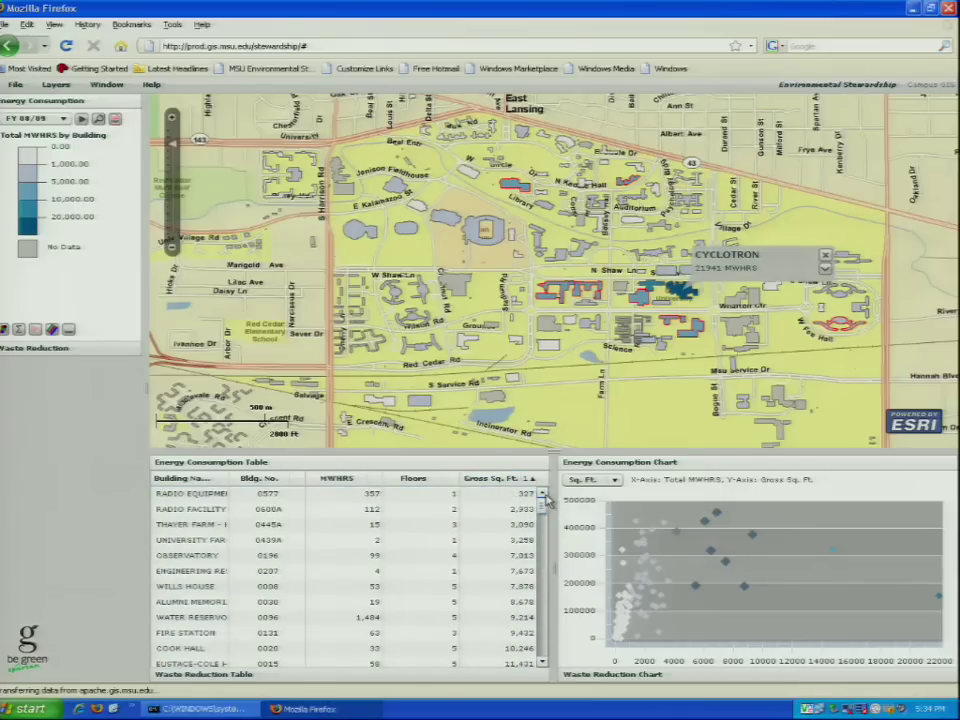
left_click(515, 478)
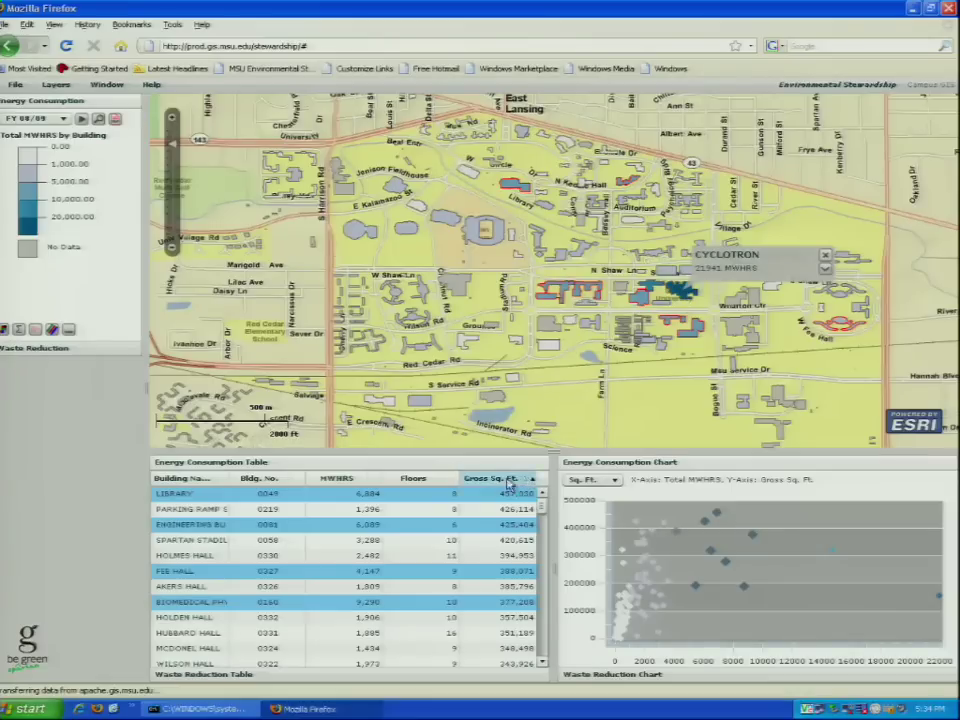
left_click(37, 332)
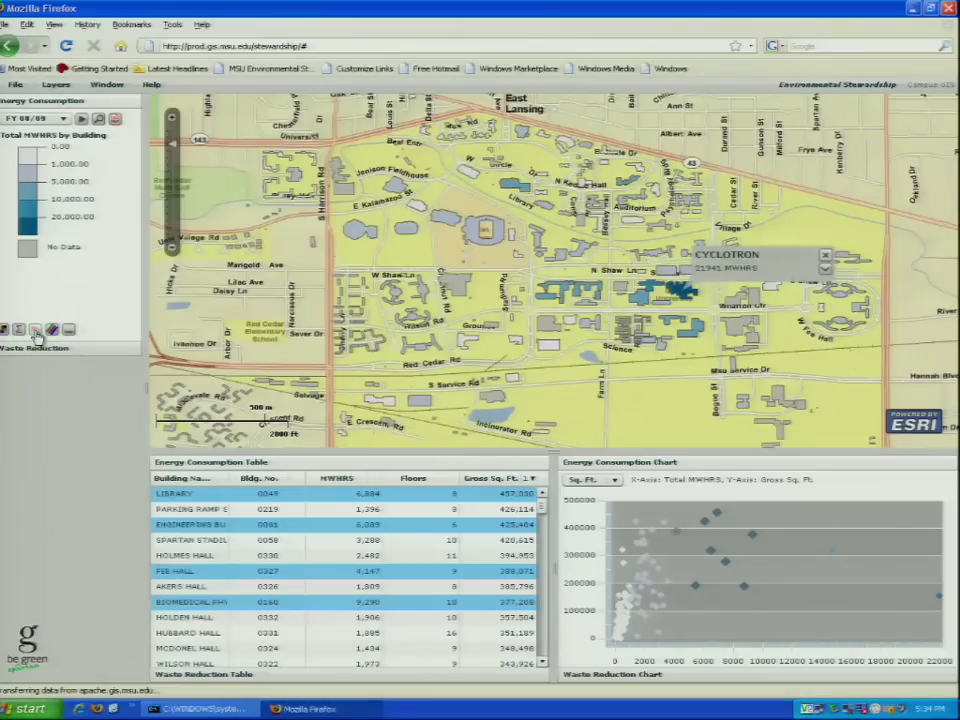
left_click(183, 495)
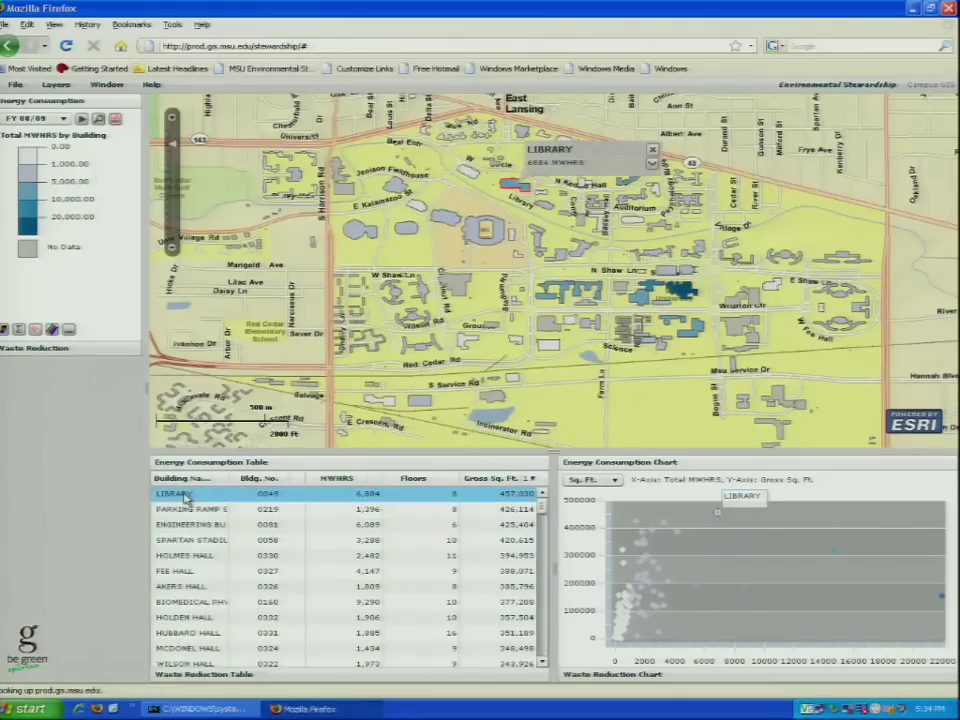
left_click(198, 576, "shift")
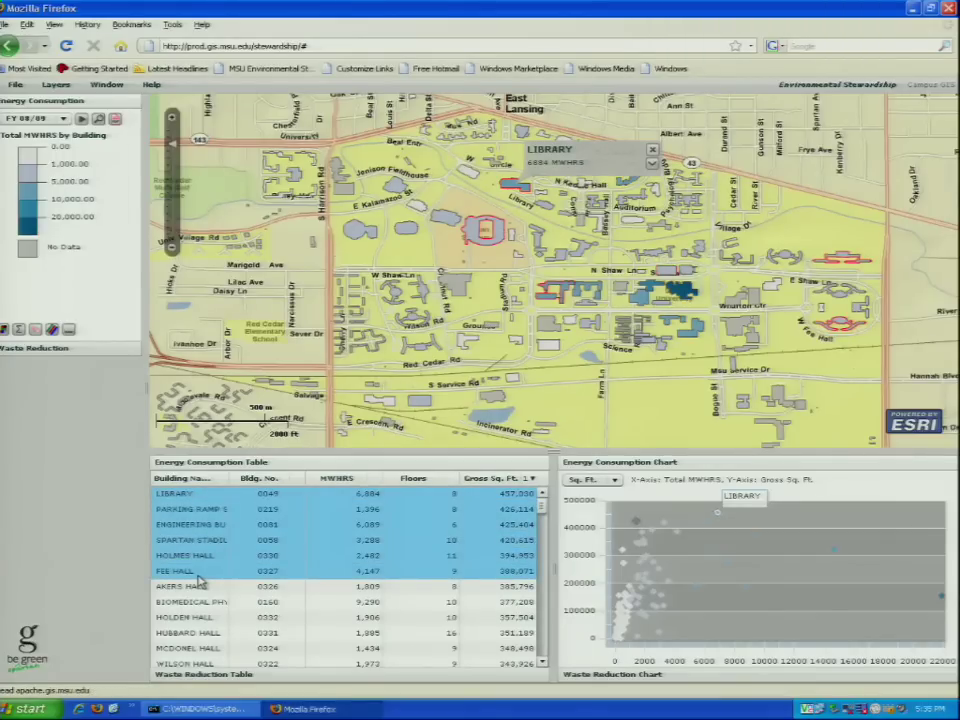
left_click(5, 332)
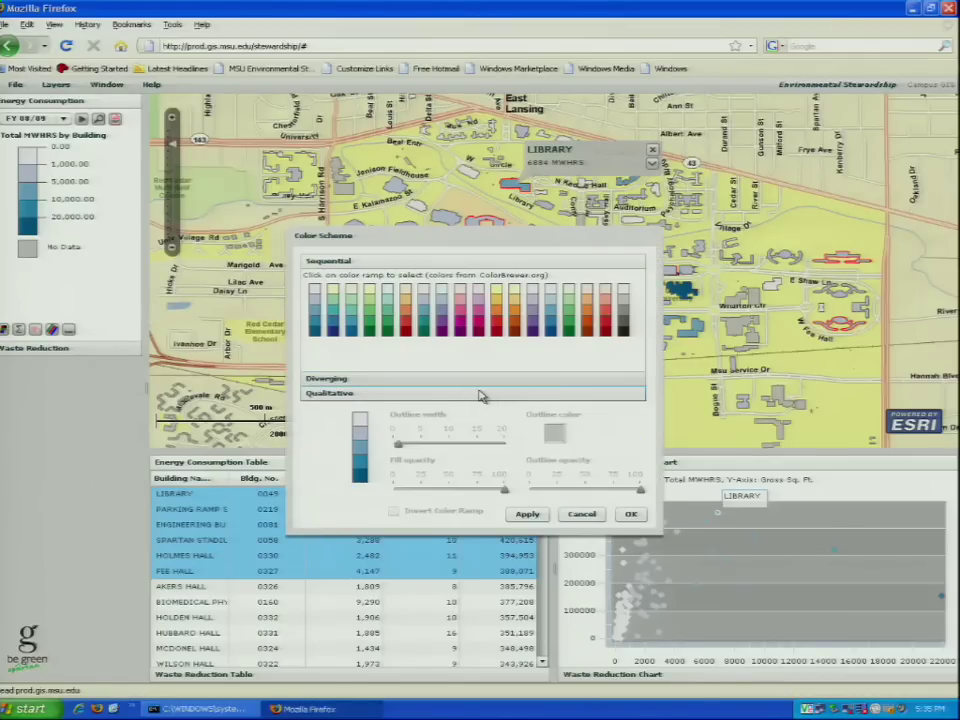
Apply the red-yellow-blue diverging colour ramp to the energy map, legend and chart
left_click(478, 377)
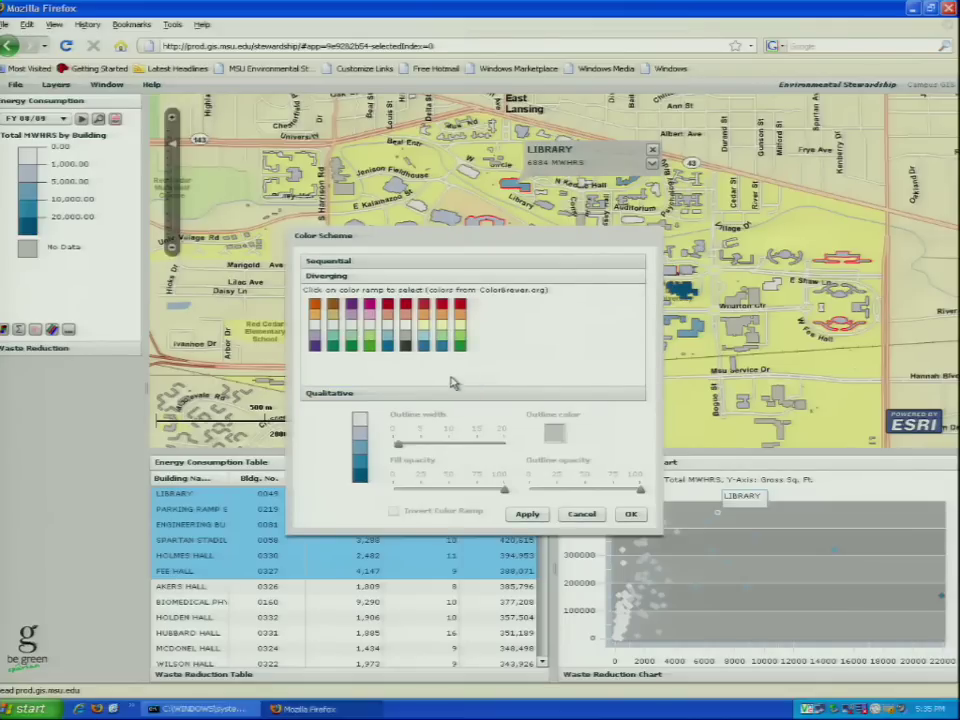
left_click(424, 325)
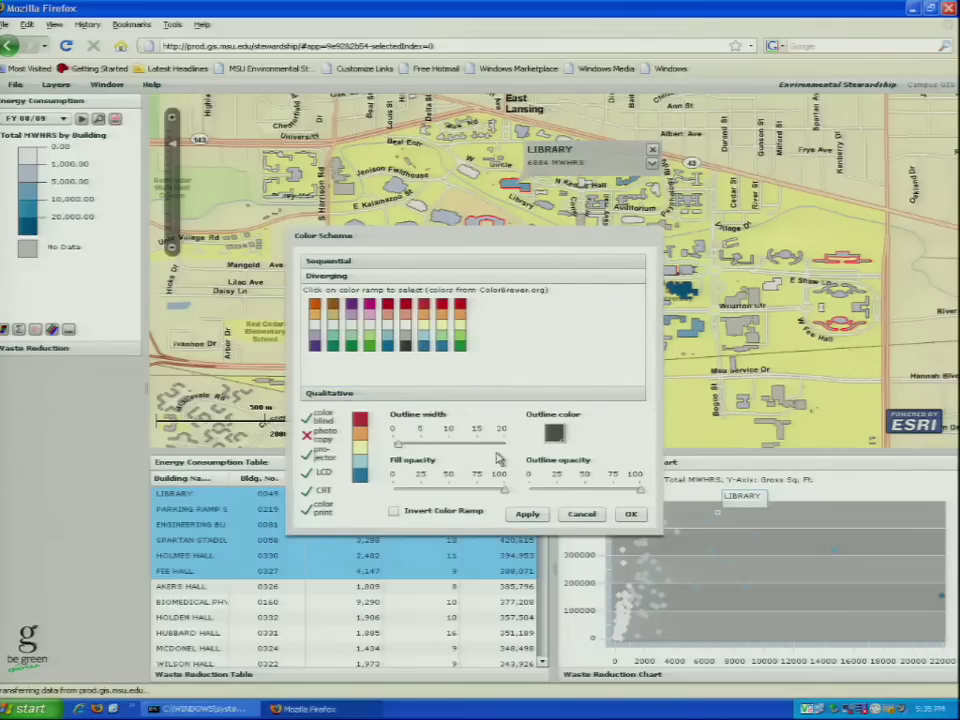
left_click(631, 514)
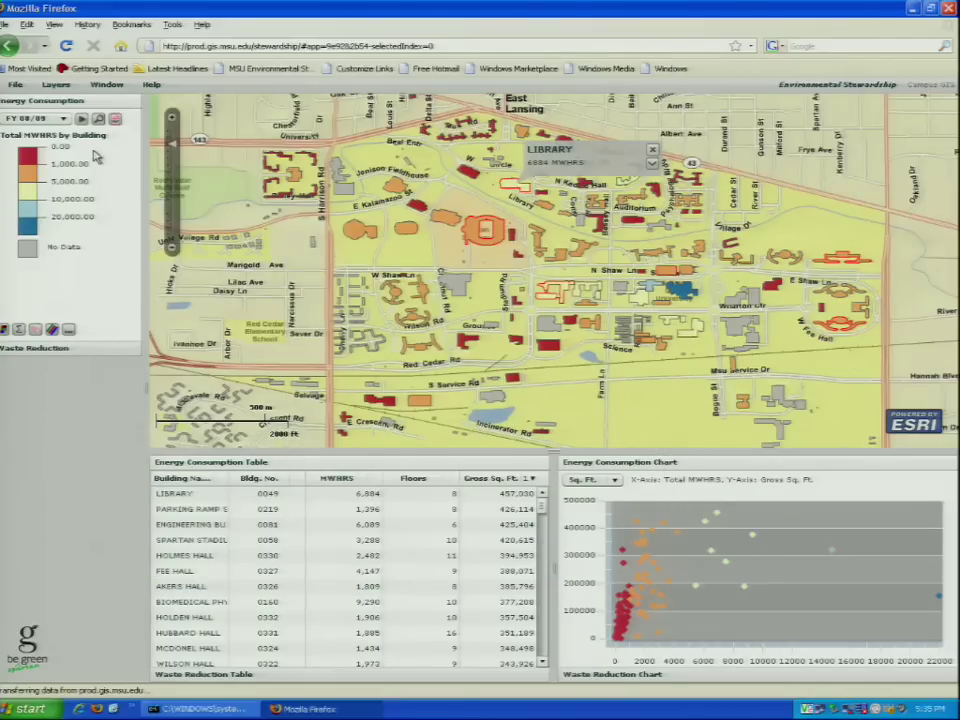
Preview five Quantile classes (breaks 208, 522, 1,434, 2,298), then cancel the classification
left_click(20, 328)
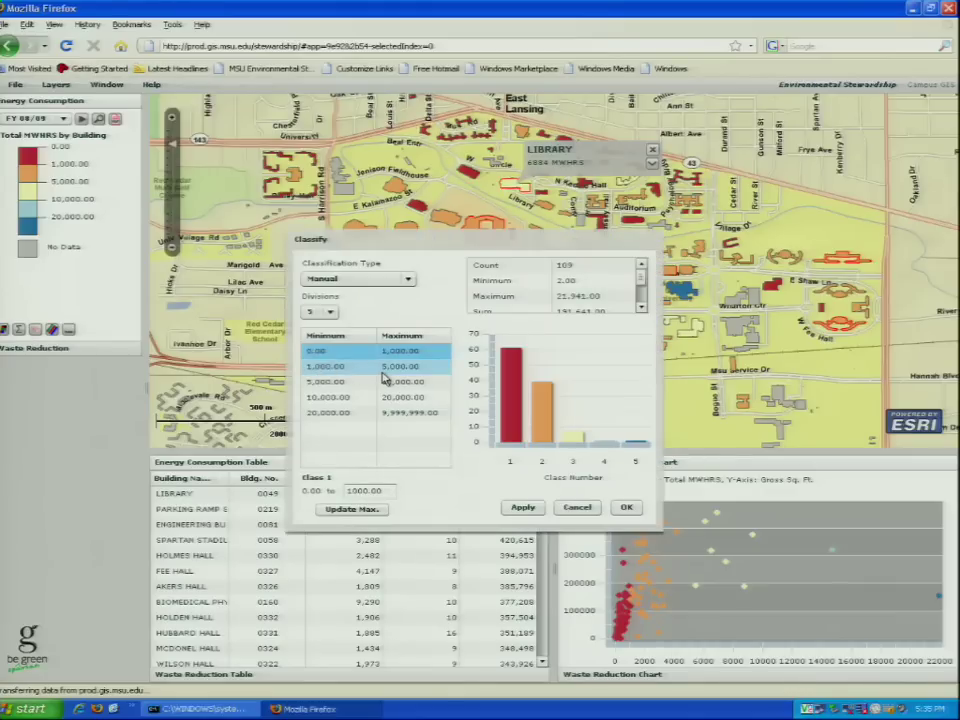
left_click(402, 279)
left_click(381, 309)
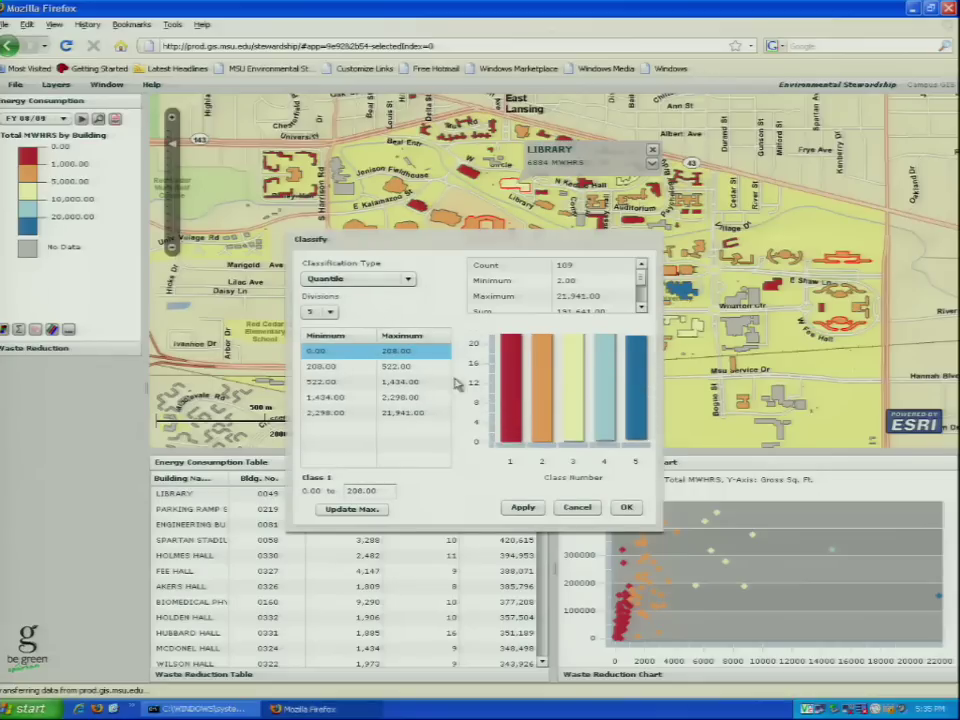
mouse_move(513, 399)
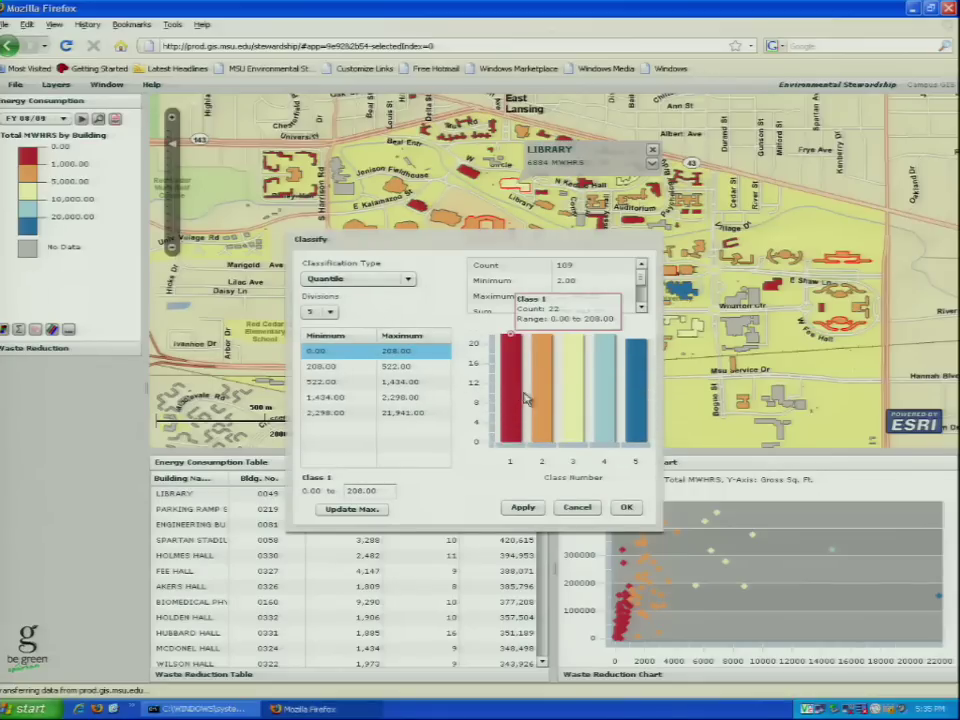
mouse_move(573, 400)
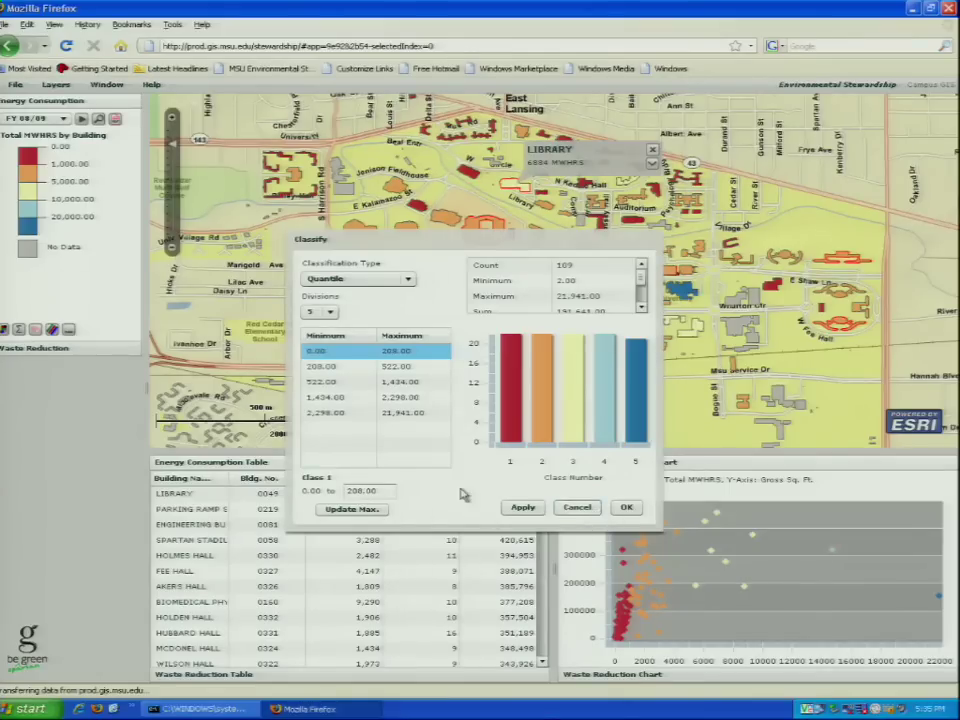
left_click(577, 508)
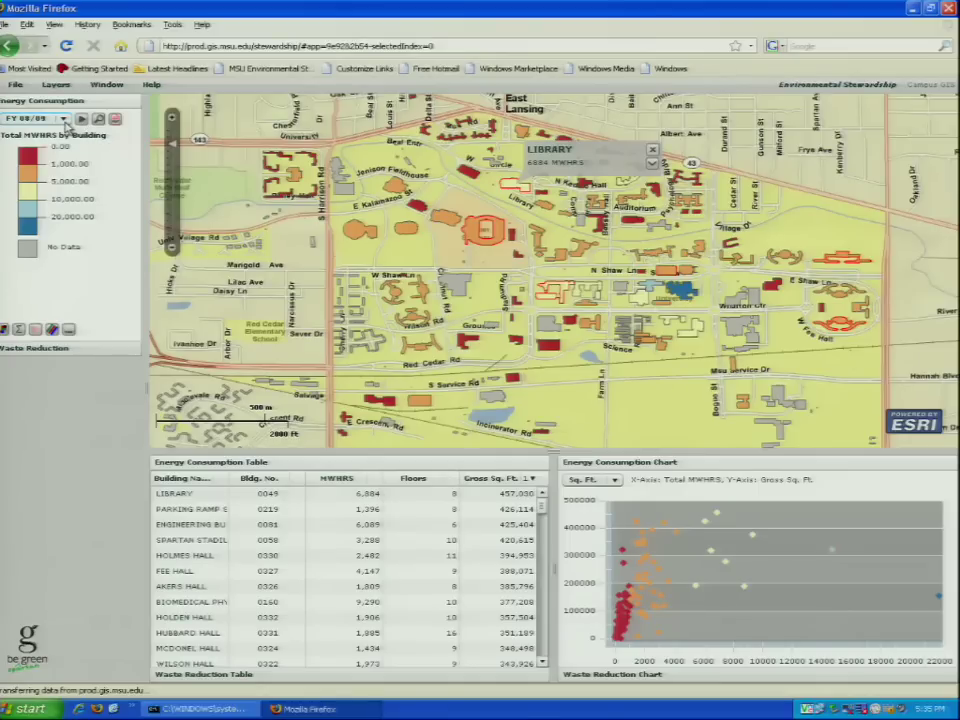
Animate energy consumption across fiscal years from 1994, ending on FY 96/97, then close the animation panel
left_click(63, 119)
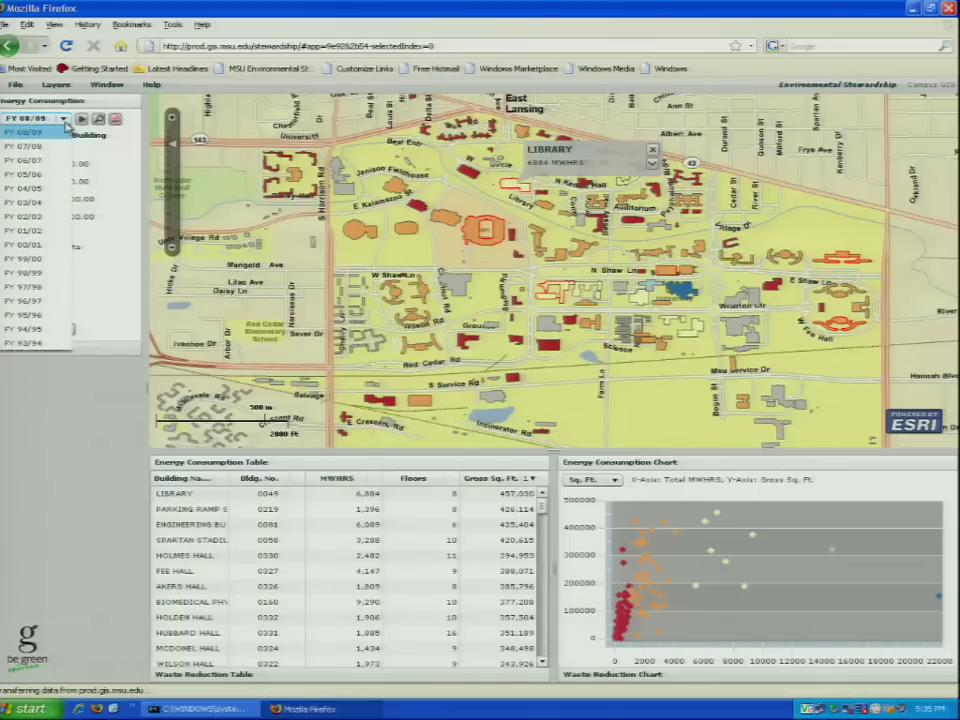
left_click(65, 125)
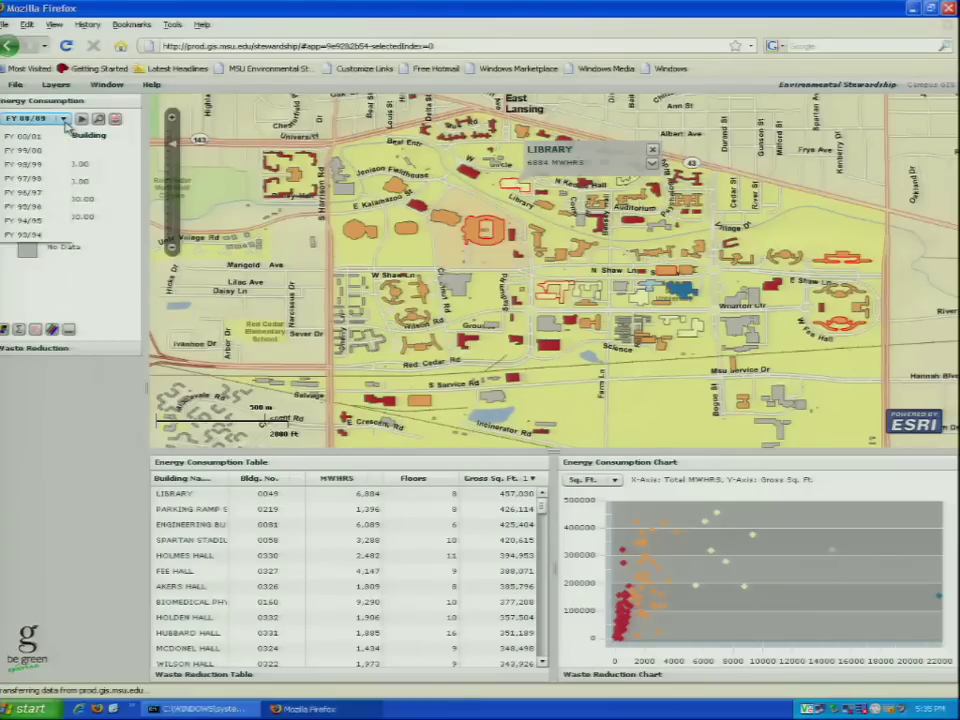
left_click(83, 119)
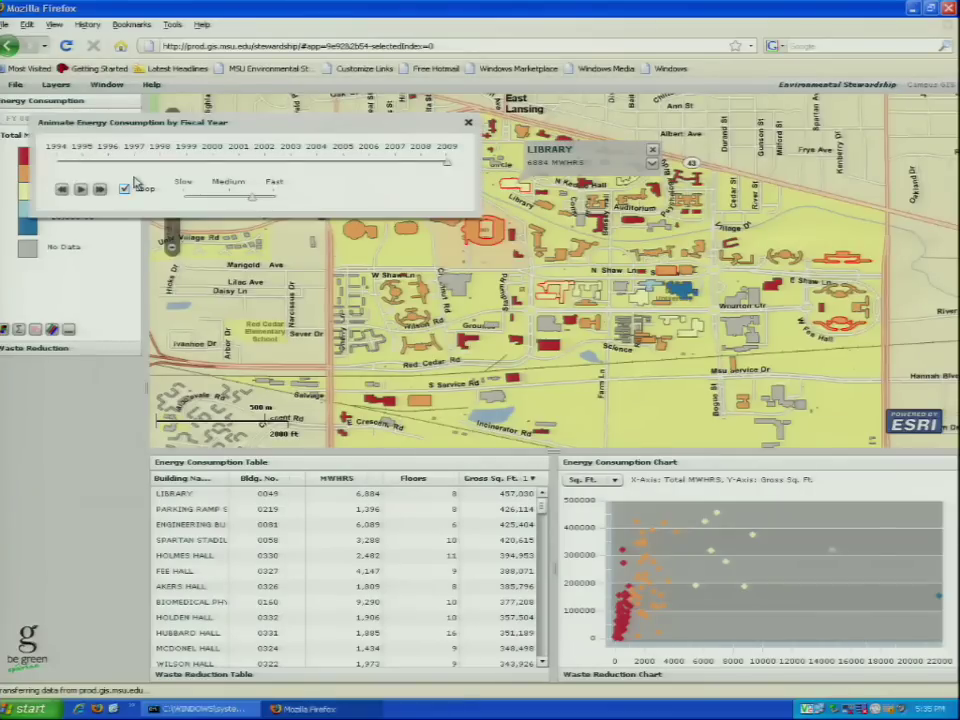
left_click_drag(326, 133, 318, 465)
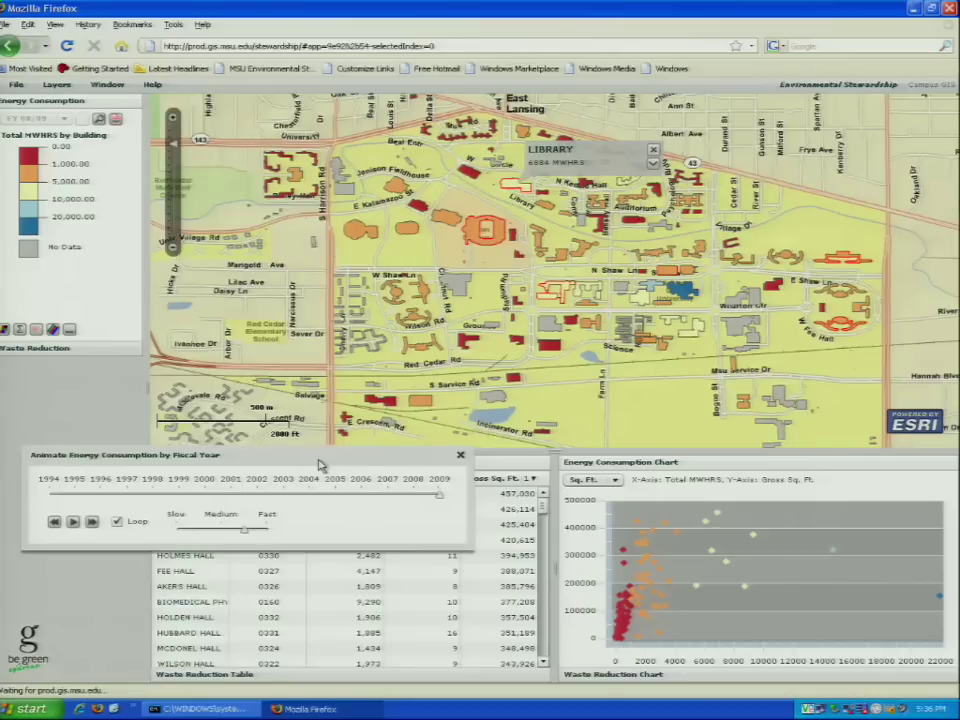
left_click(74, 523)
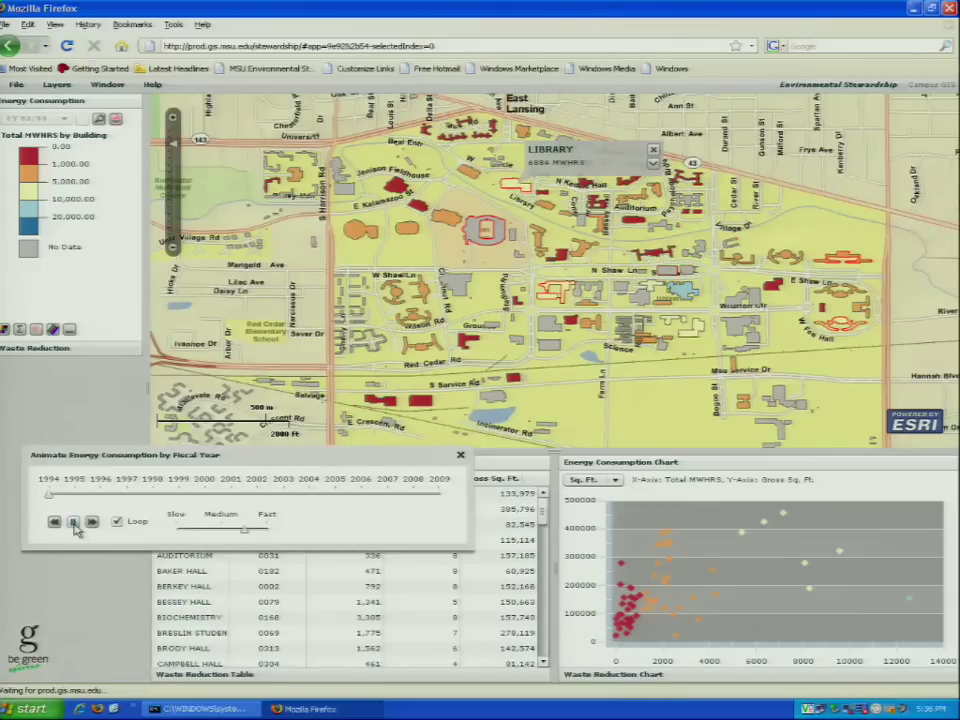
left_click(461, 456)
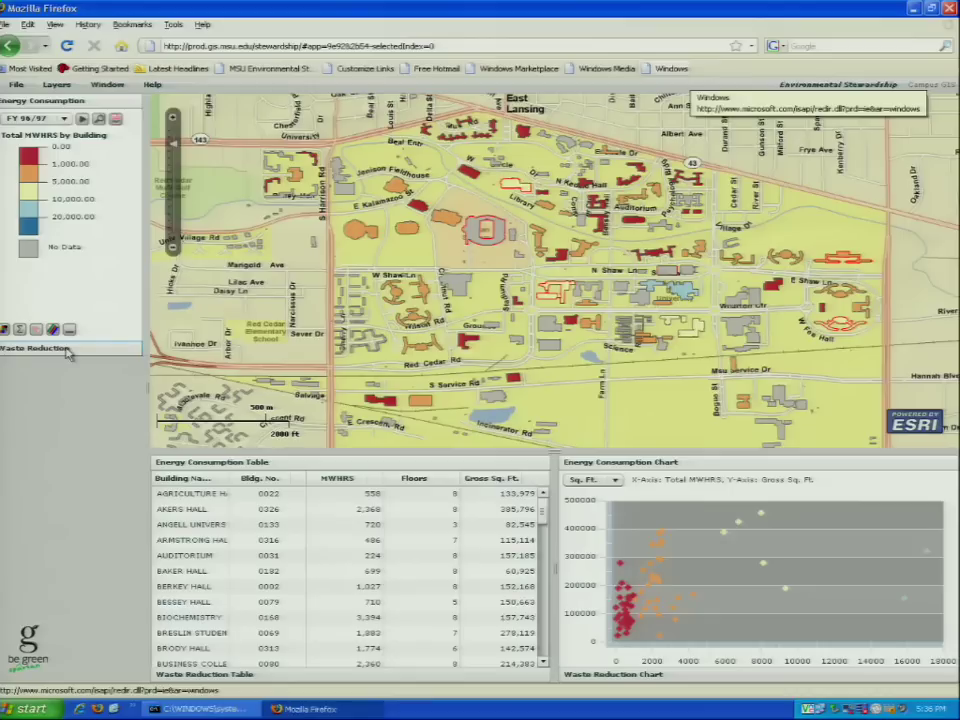
Switch to Waste Reduction data and show Refuse by building, after first viewing Newspaper
left_click(67, 349)
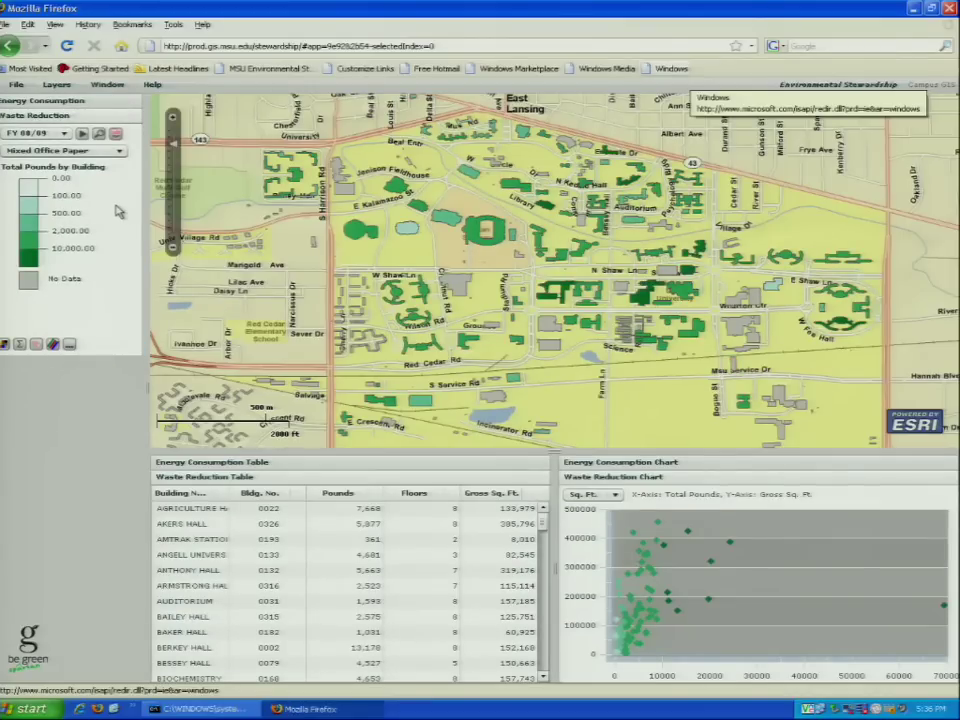
left_click(116, 151)
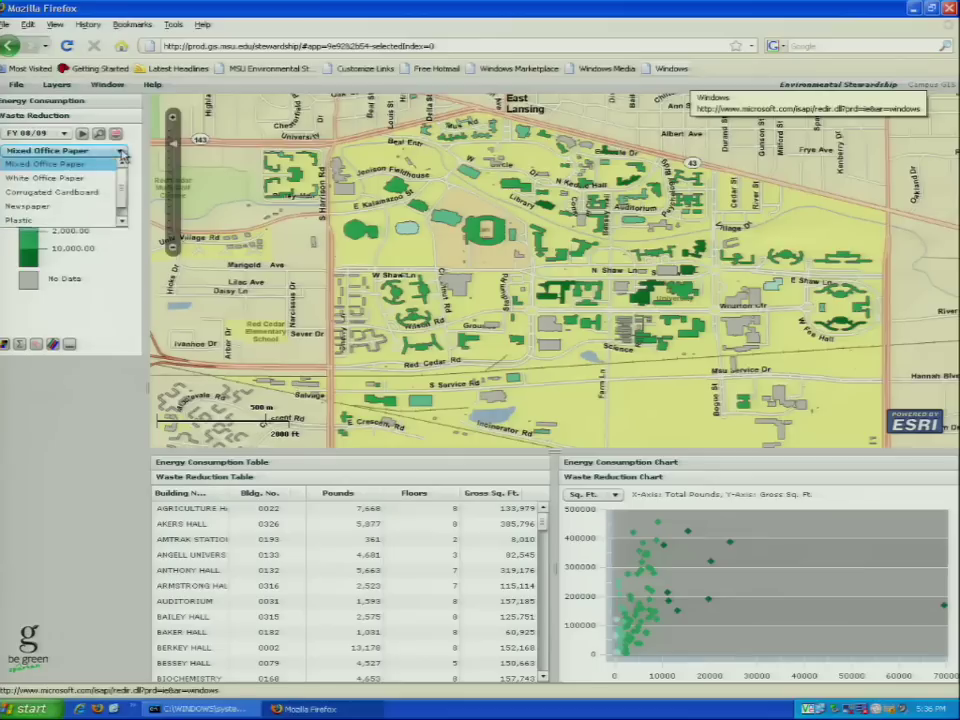
left_click(87, 206)
left_click(117, 152)
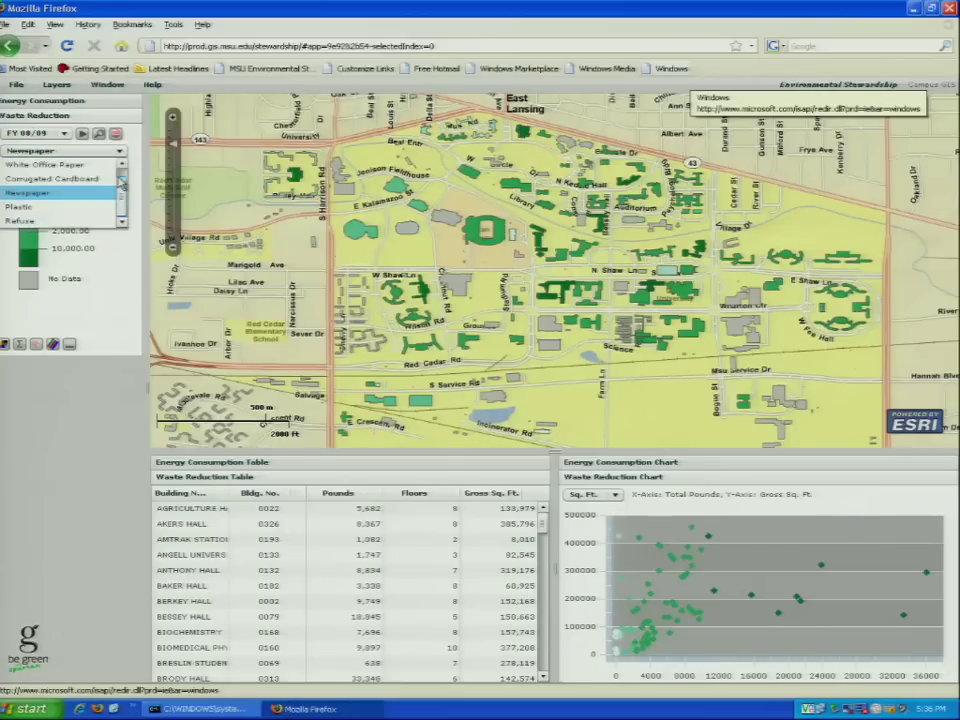
left_click(68, 221)
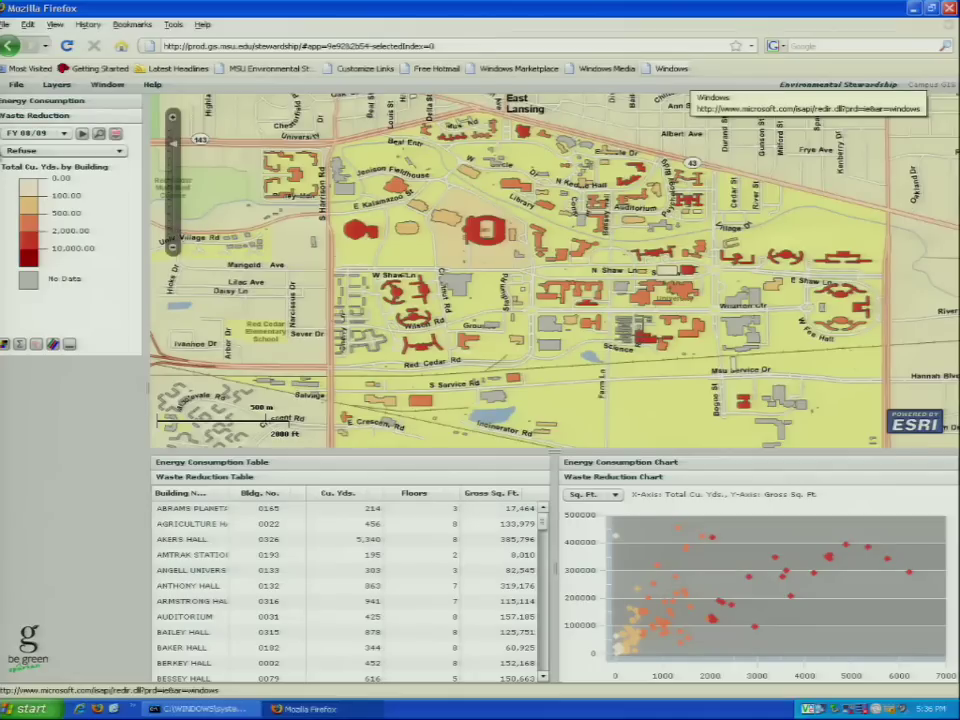
left_click(15, 84)
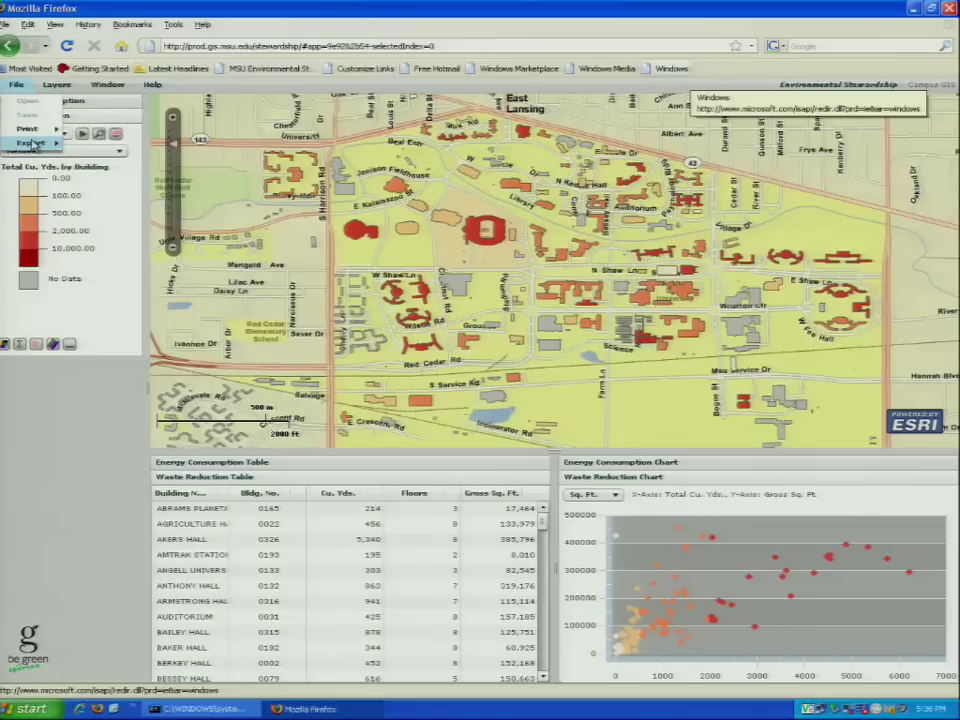
mouse_move(38, 142)
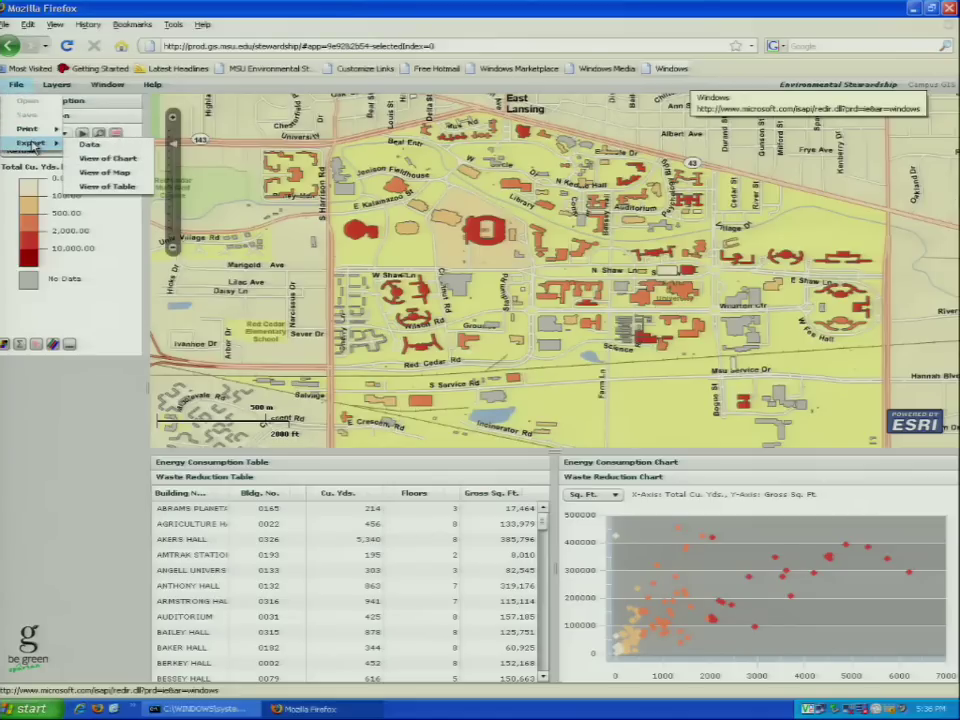
left_click(104, 172)
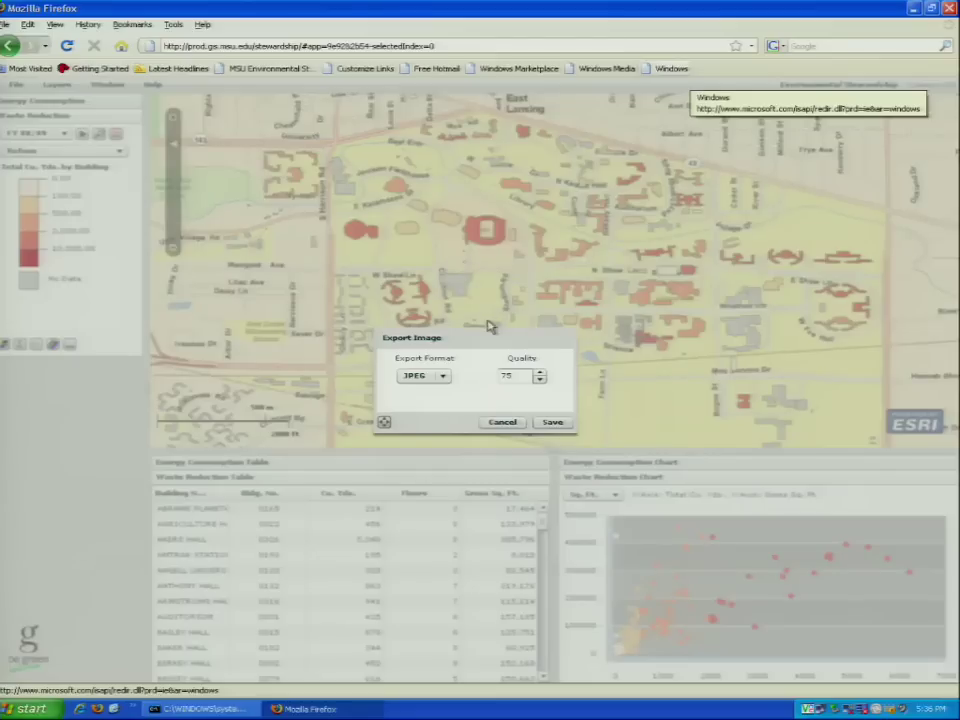
left_click(448, 377)
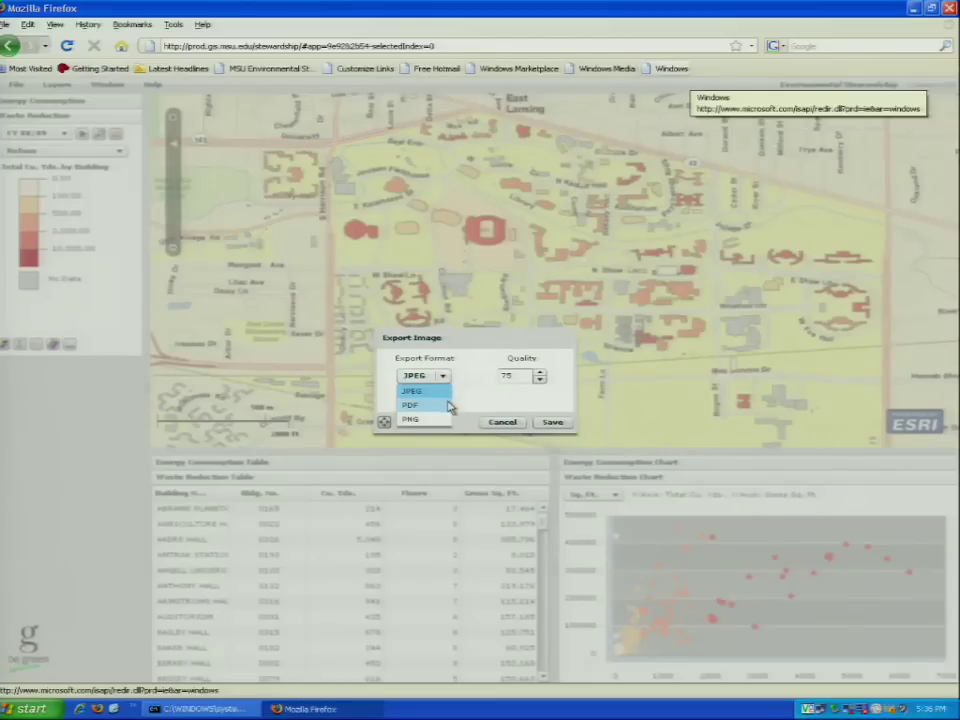
left_click(440, 406)
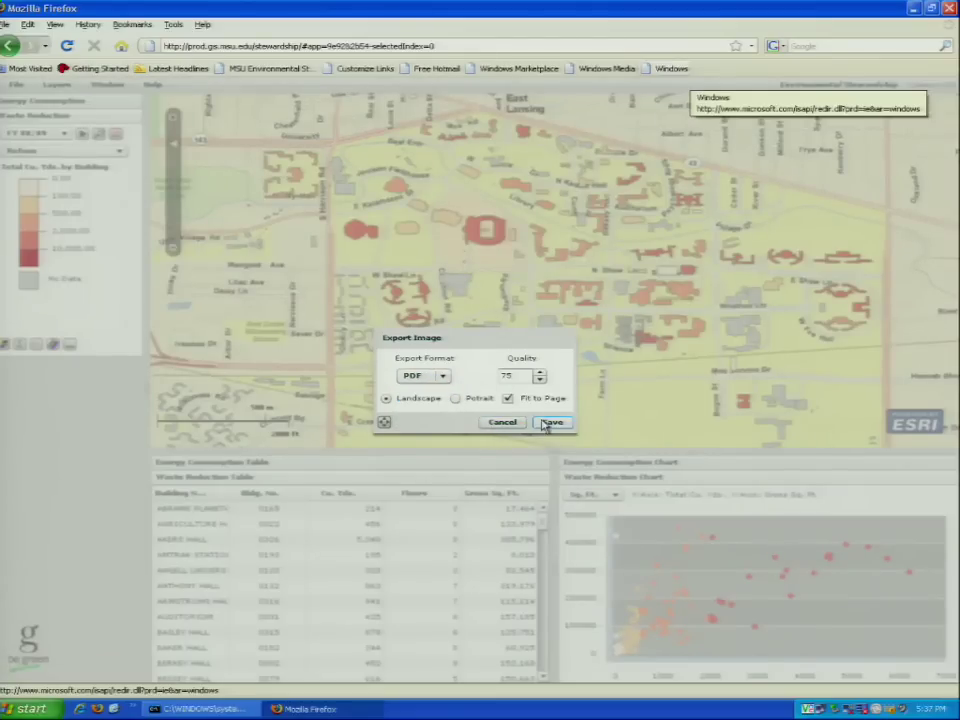
left_click(549, 422)
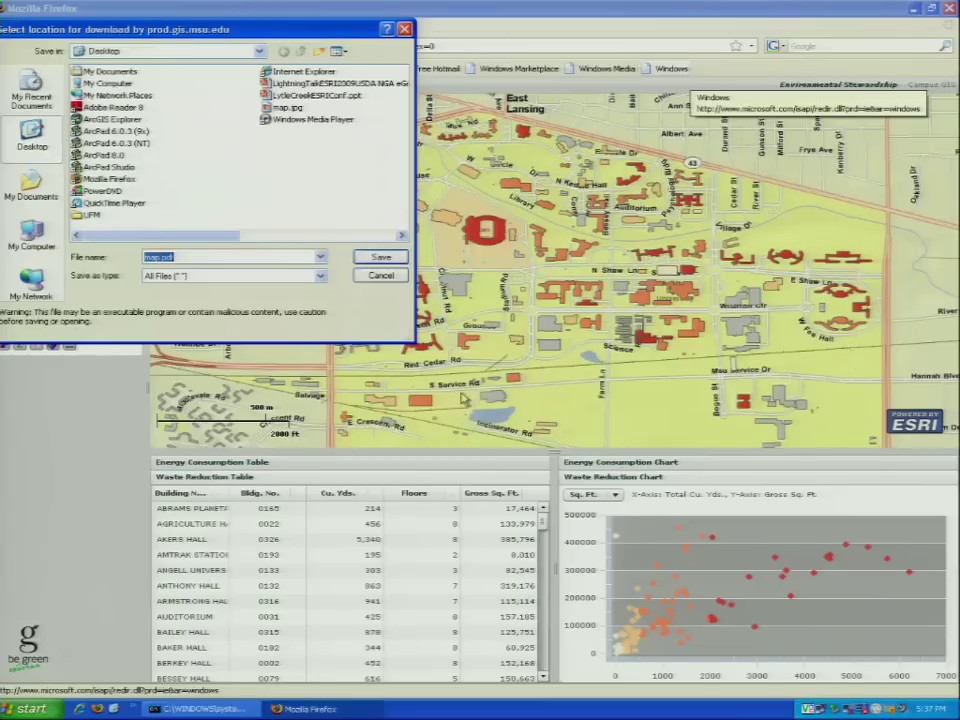
left_click(384, 278)
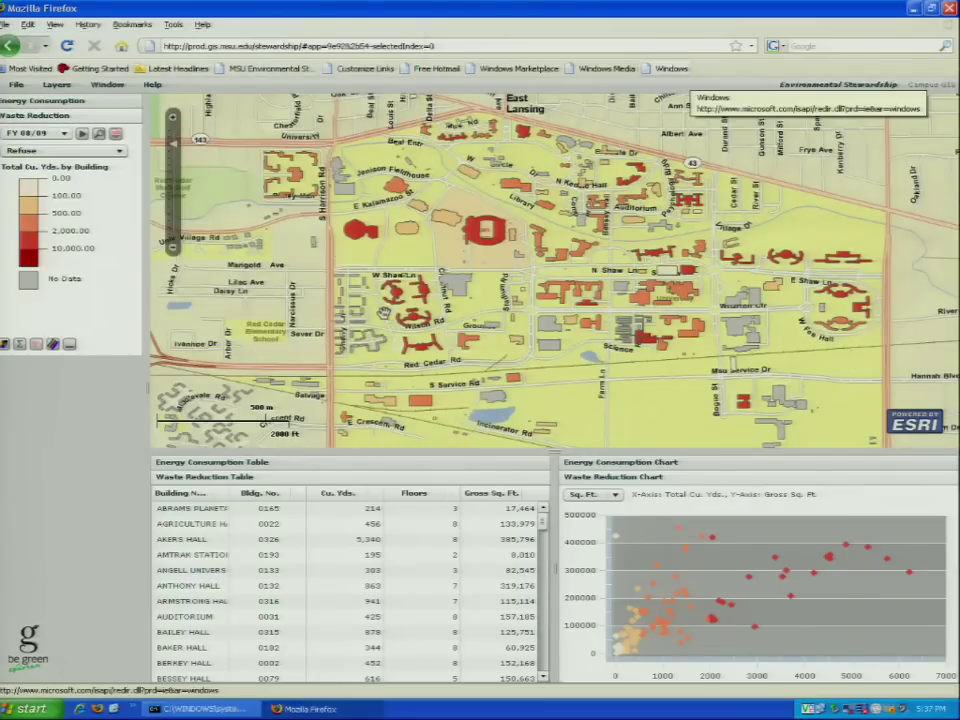